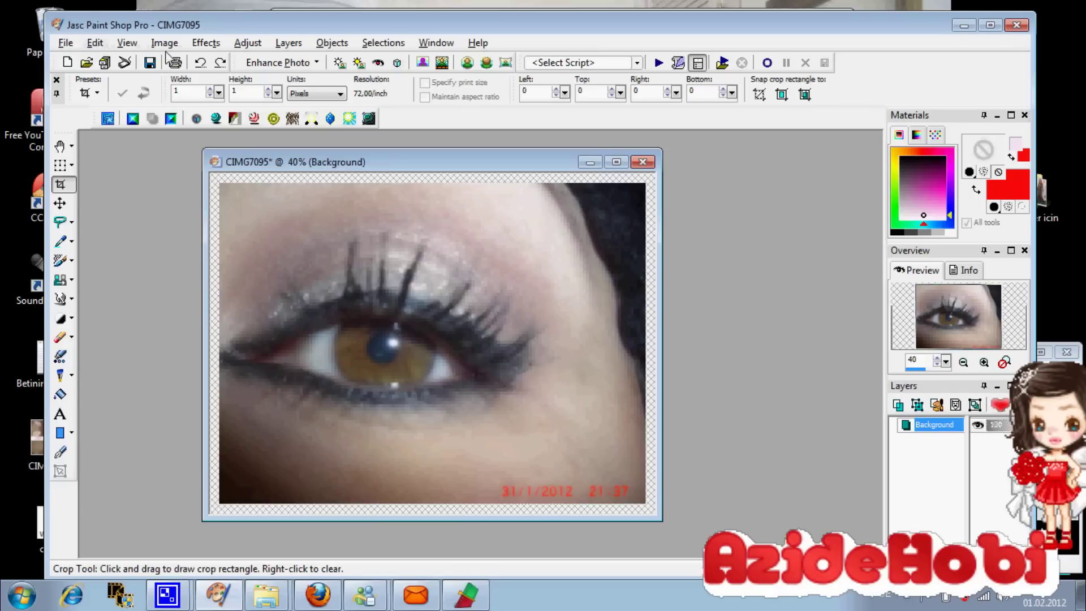
Try a Channel Mixer adjustment on the eye photo with the Red output channel's red source at -73%, and undo it.
click(255, 47)
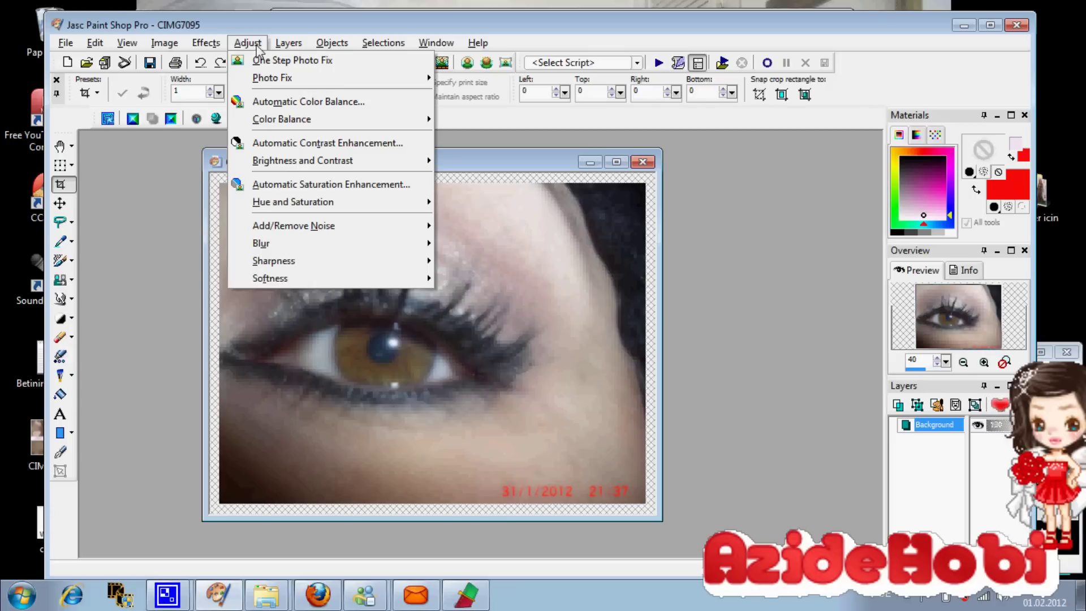
mouse_move(275, 123)
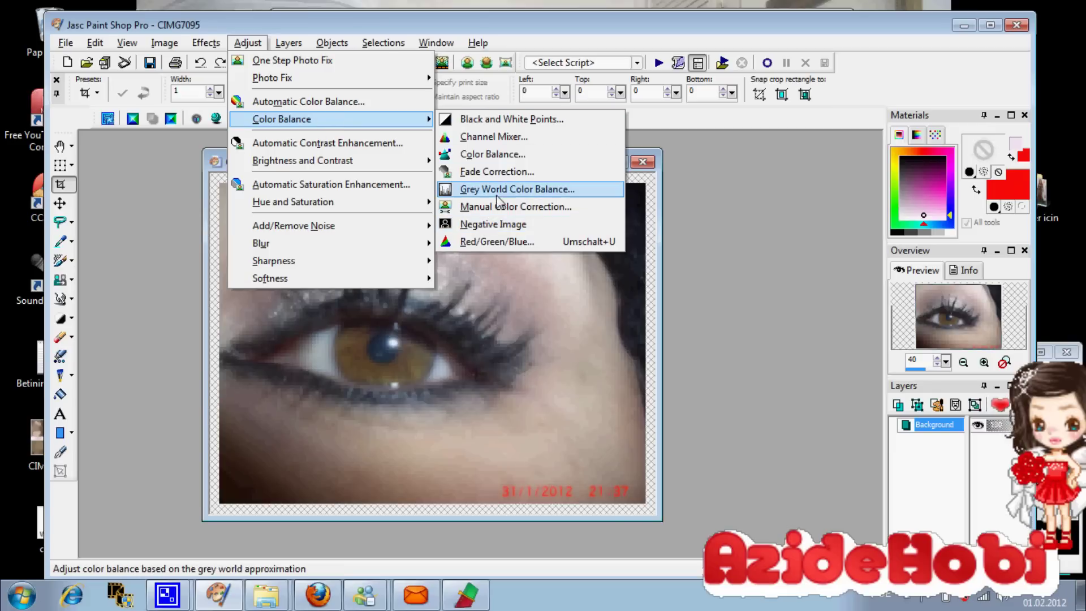
click(514, 143)
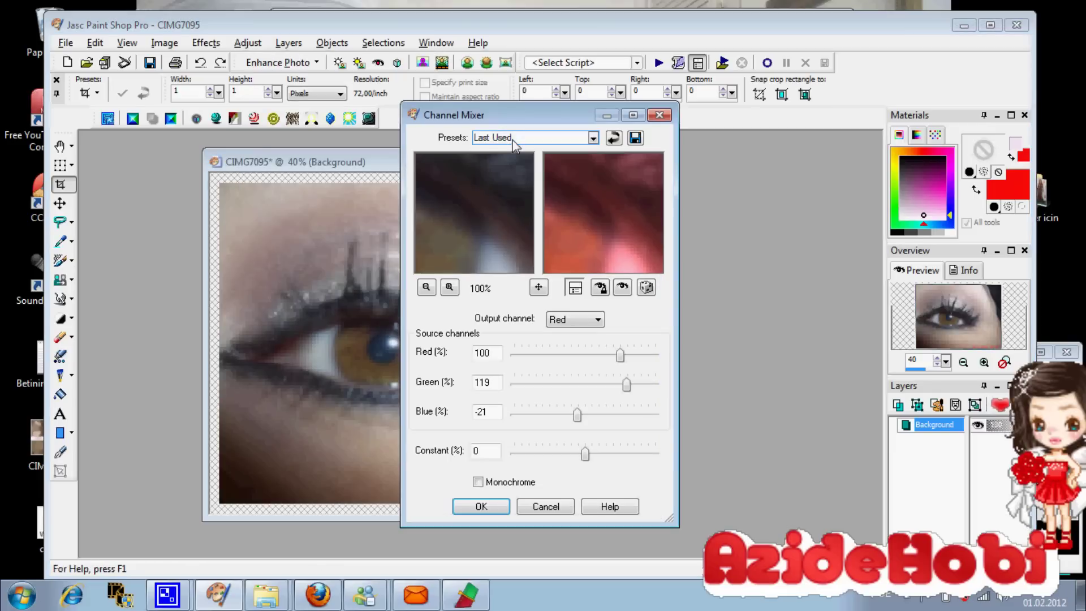
click(426, 289)
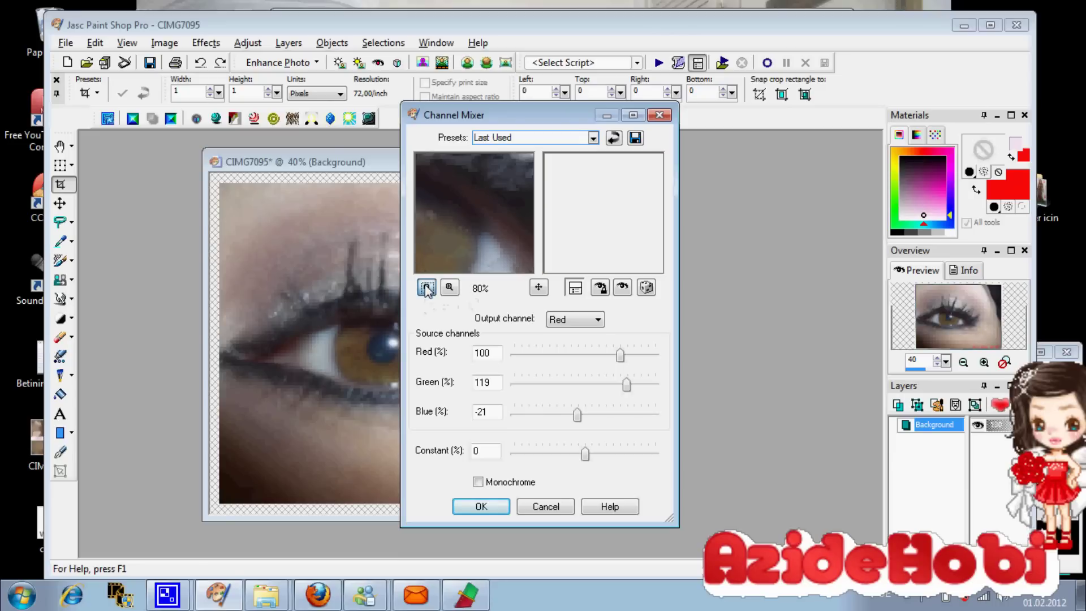
click(427, 289)
click(427, 288)
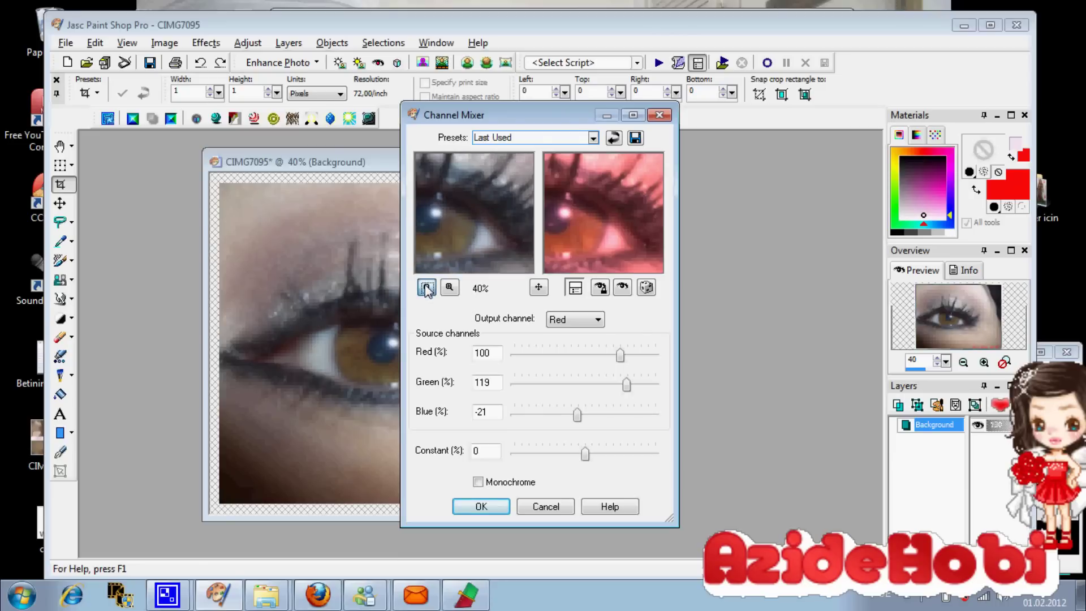
click(427, 288)
click(427, 288)
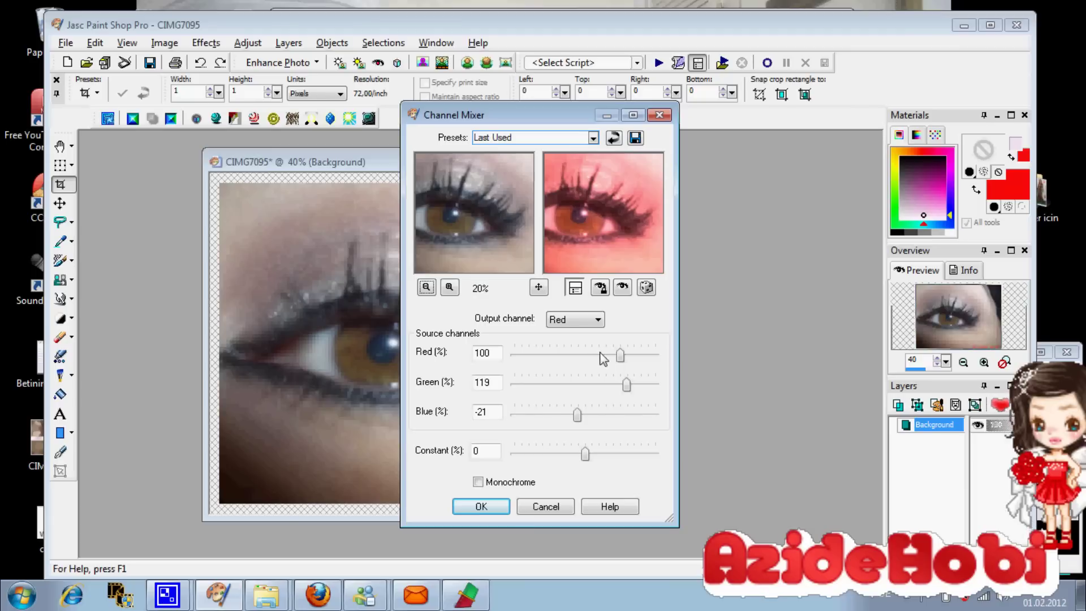
drag(620, 355, 562, 361)
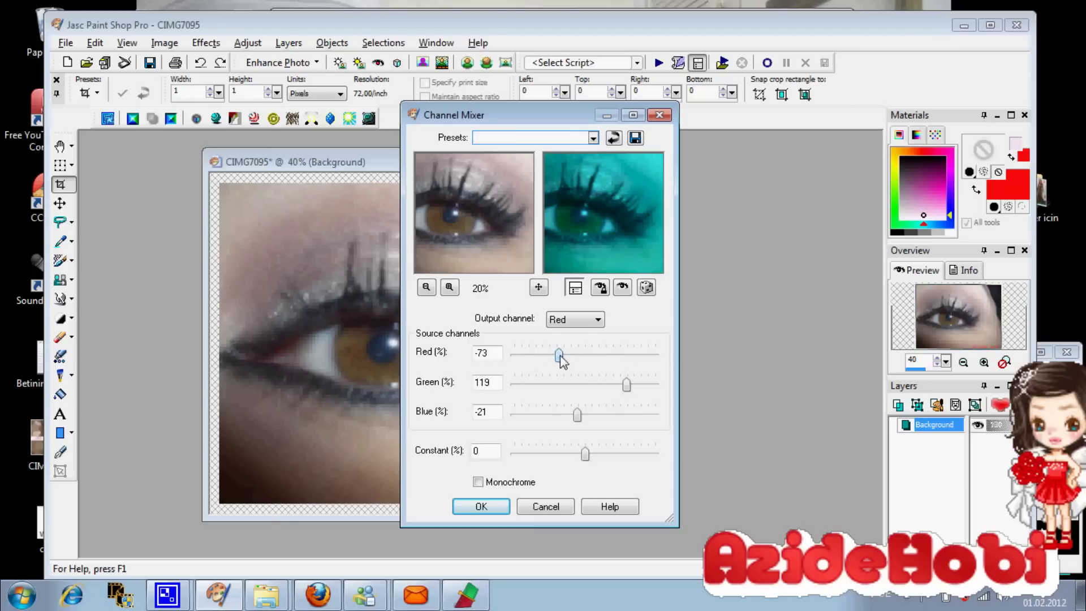
click(481, 507)
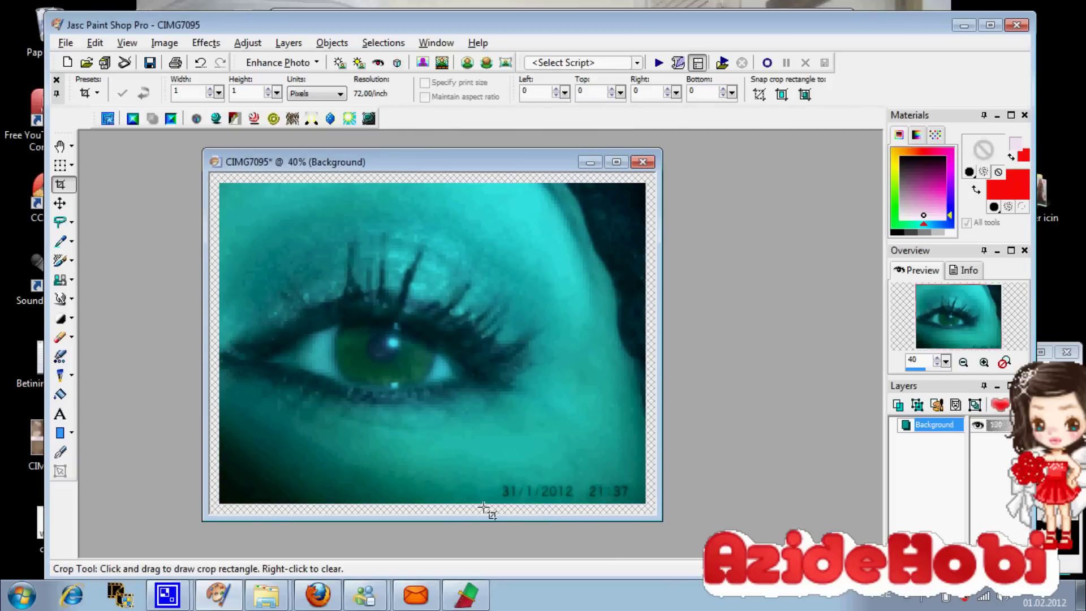
click(199, 66)
click(249, 44)
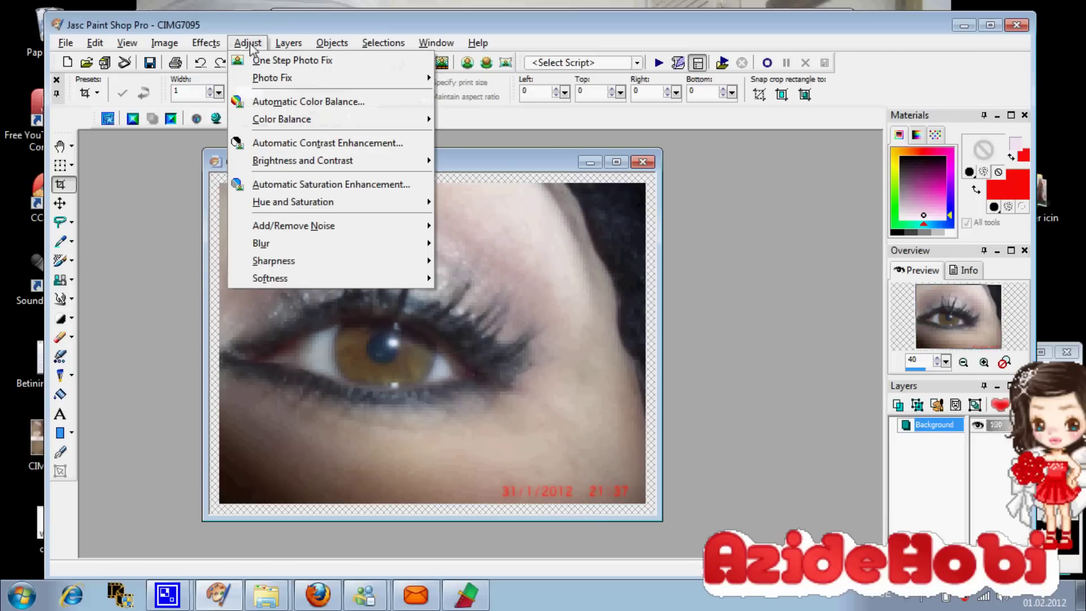
mouse_move(341, 126)
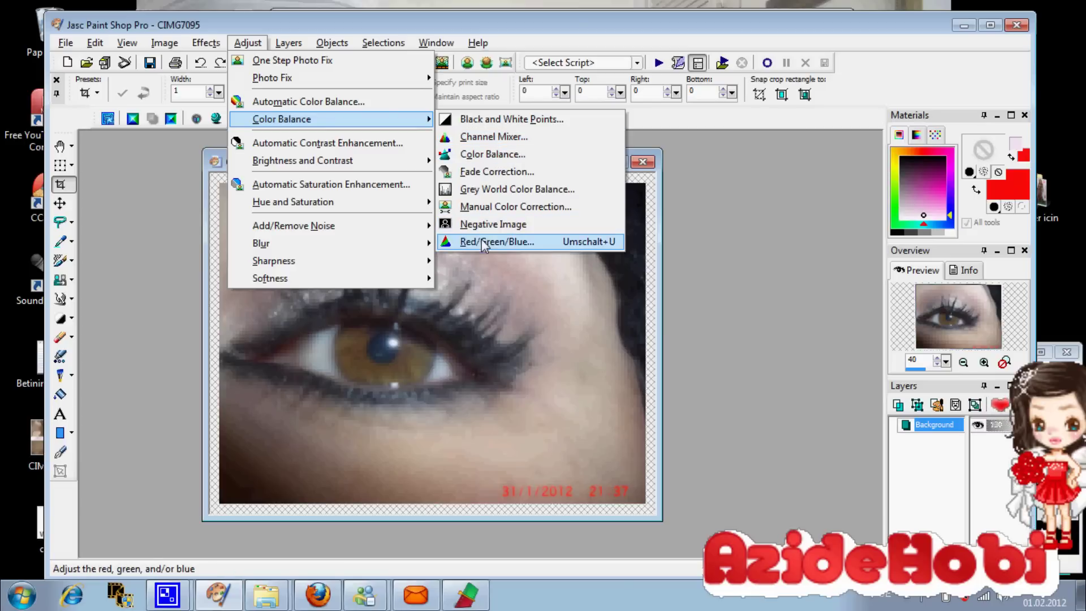
click(506, 207)
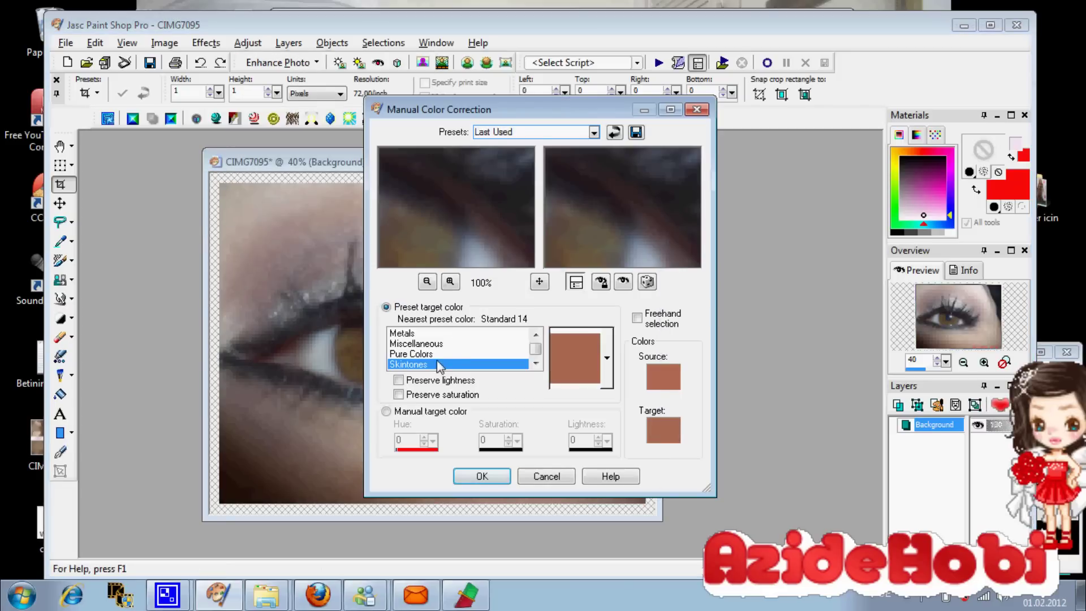
click(701, 108)
Start a Red/Green/Blue color adjustment on the eye photo and set blue to 56%.
click(249, 44)
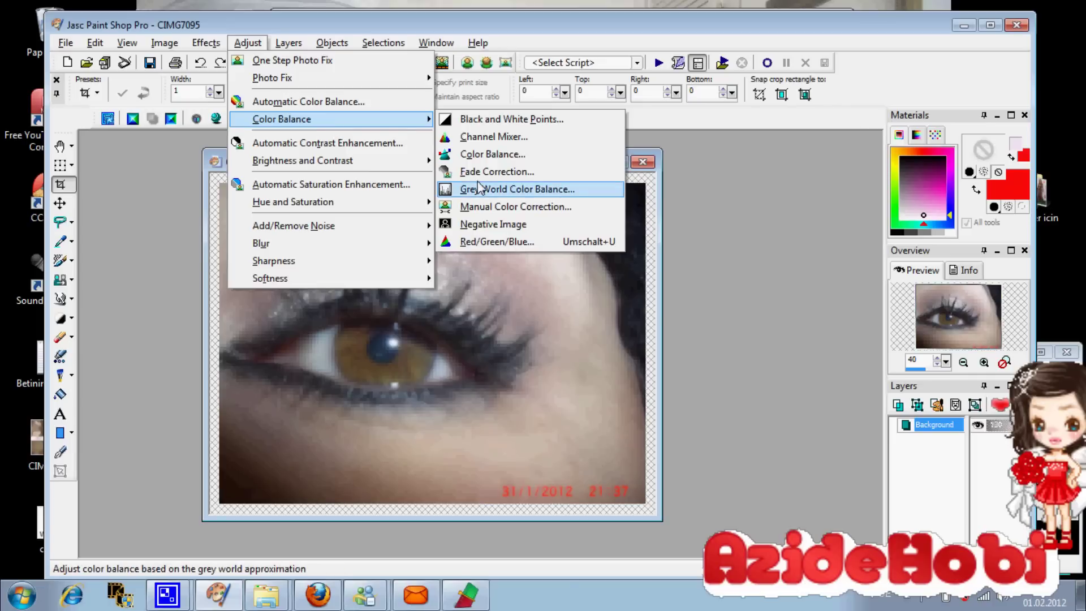
click(481, 241)
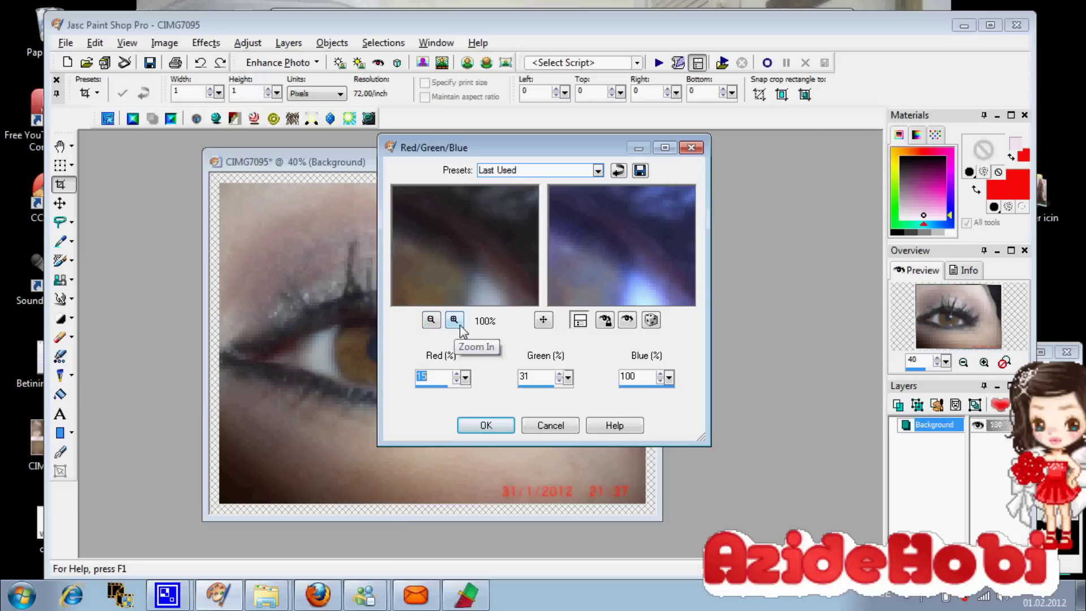
click(431, 321)
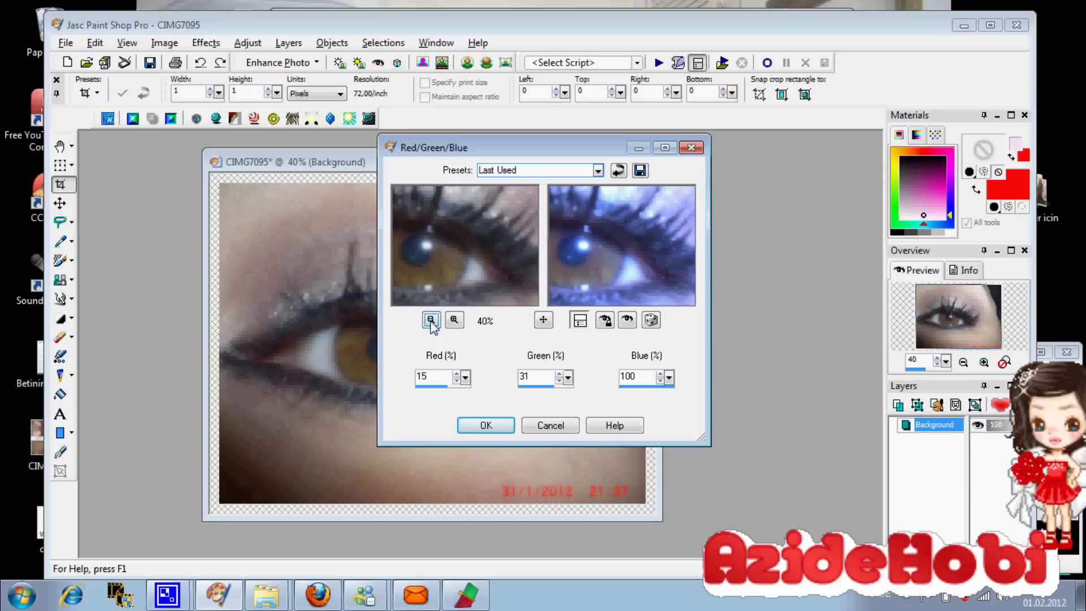
click(432, 321)
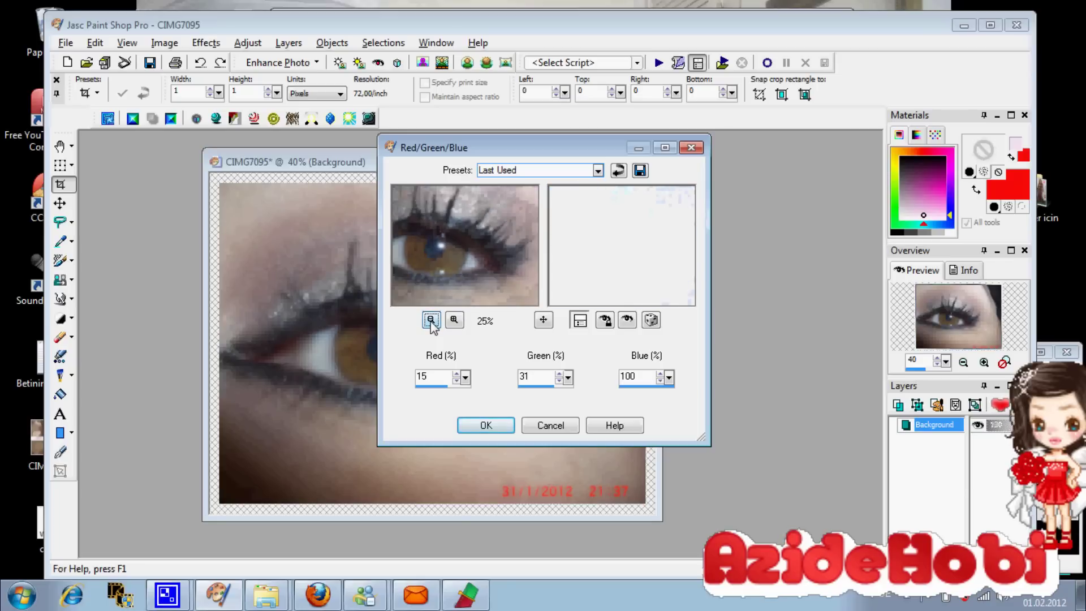
click(669, 378)
drag(670, 381, 657, 380)
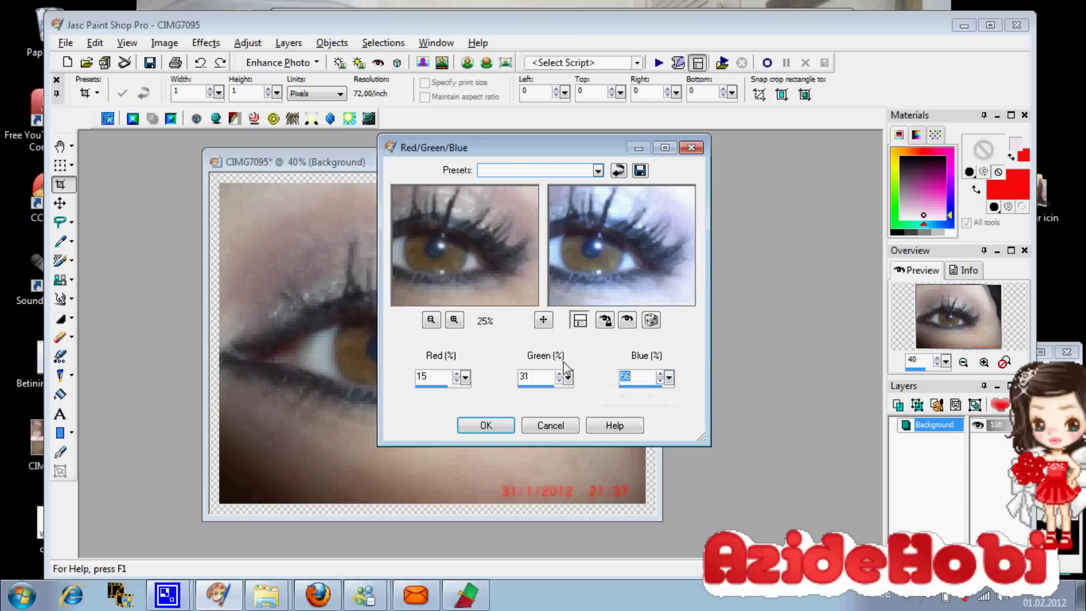
Set green to 100% and red to 5%, apply the adjustment to the photo, and undo it.
click(568, 378)
drag(567, 380, 625, 387)
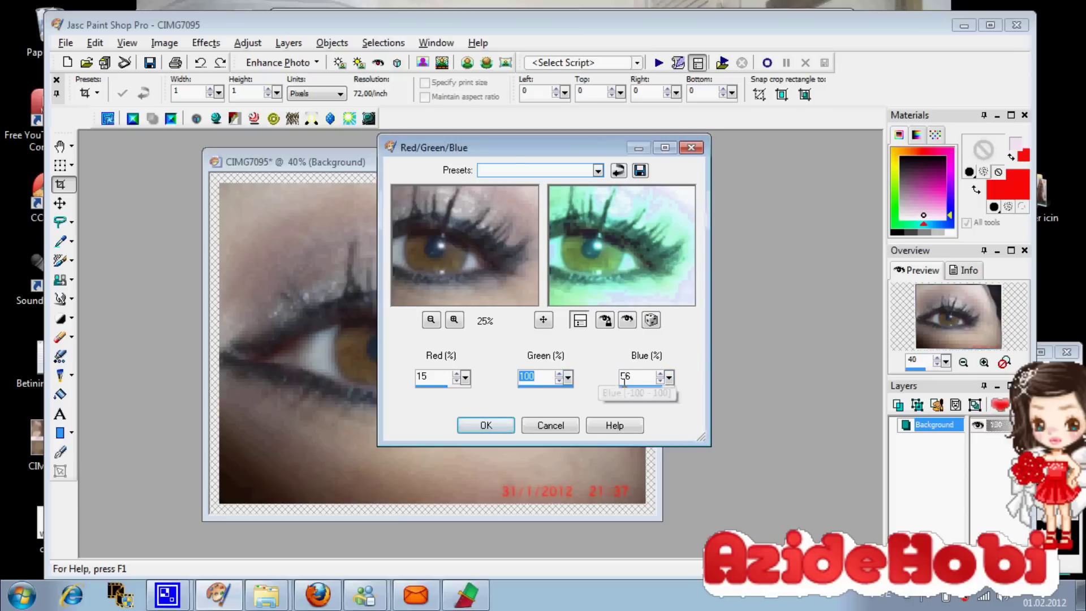
drag(466, 378, 462, 381)
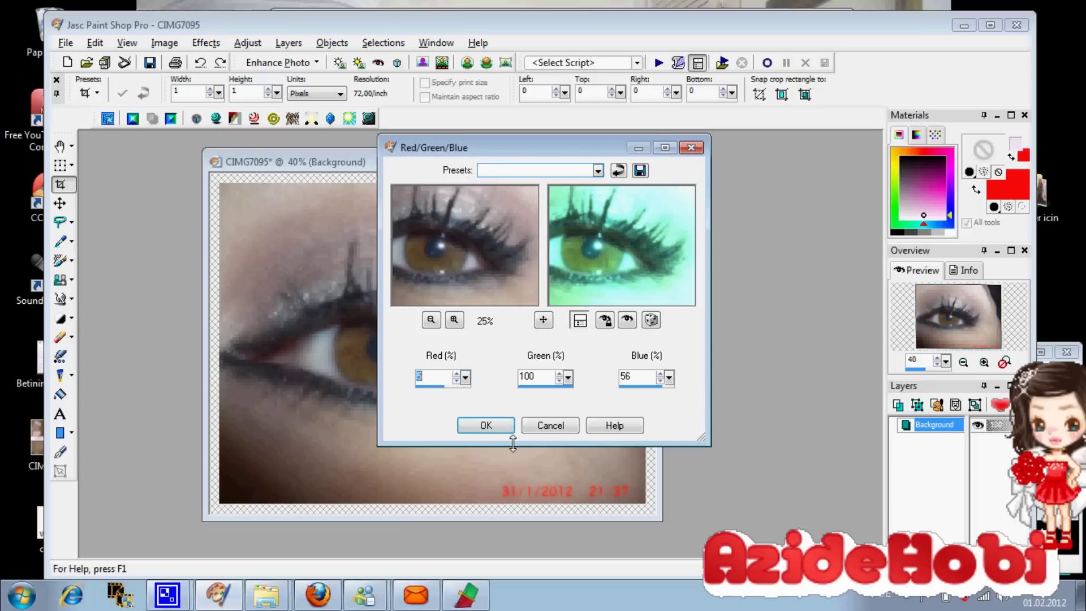
click(497, 426)
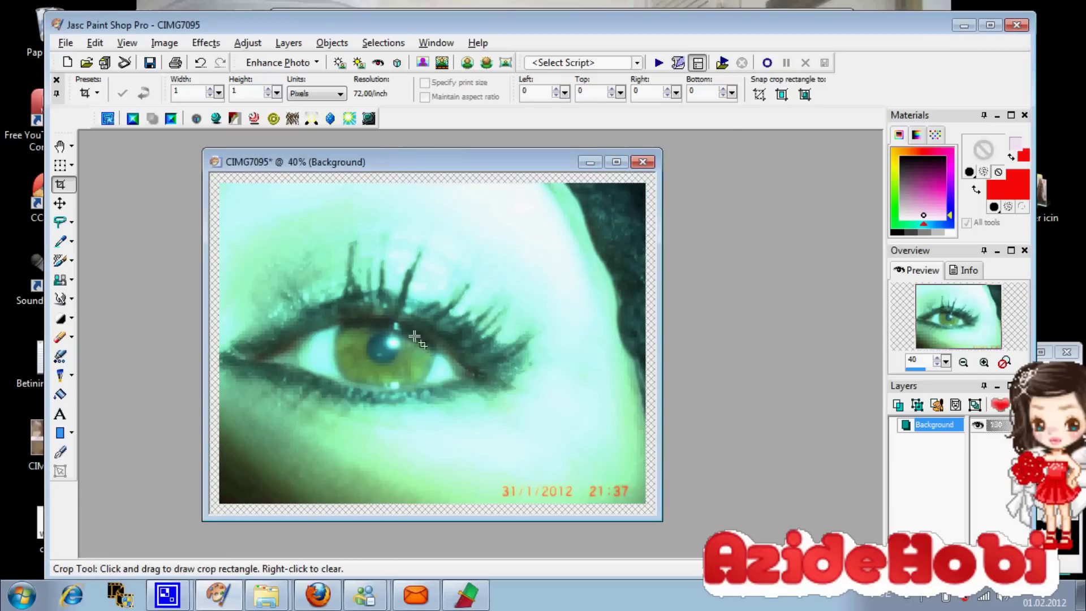
click(200, 62)
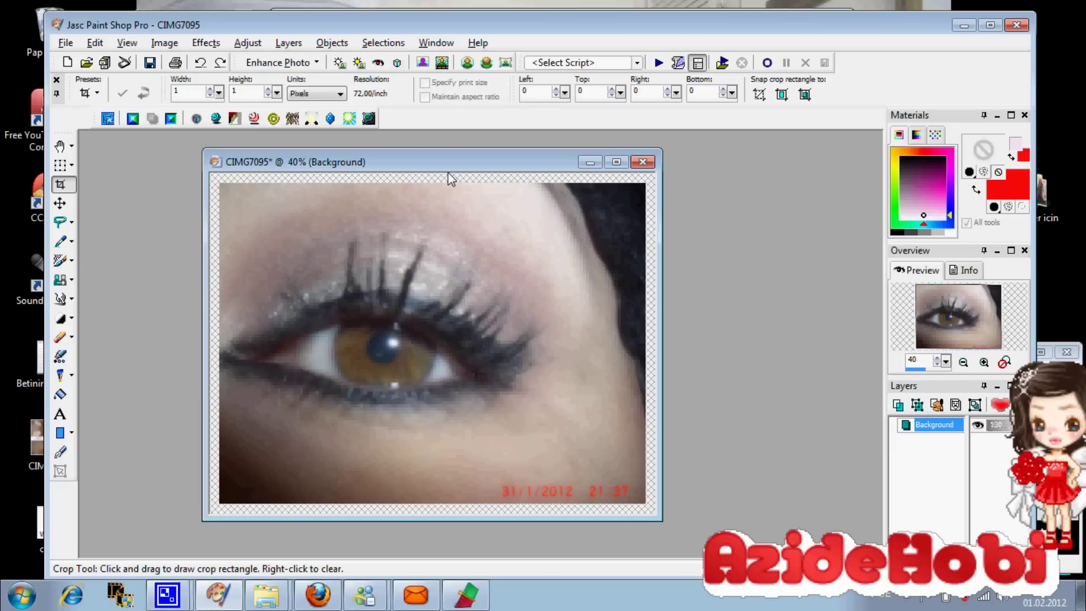
click(249, 44)
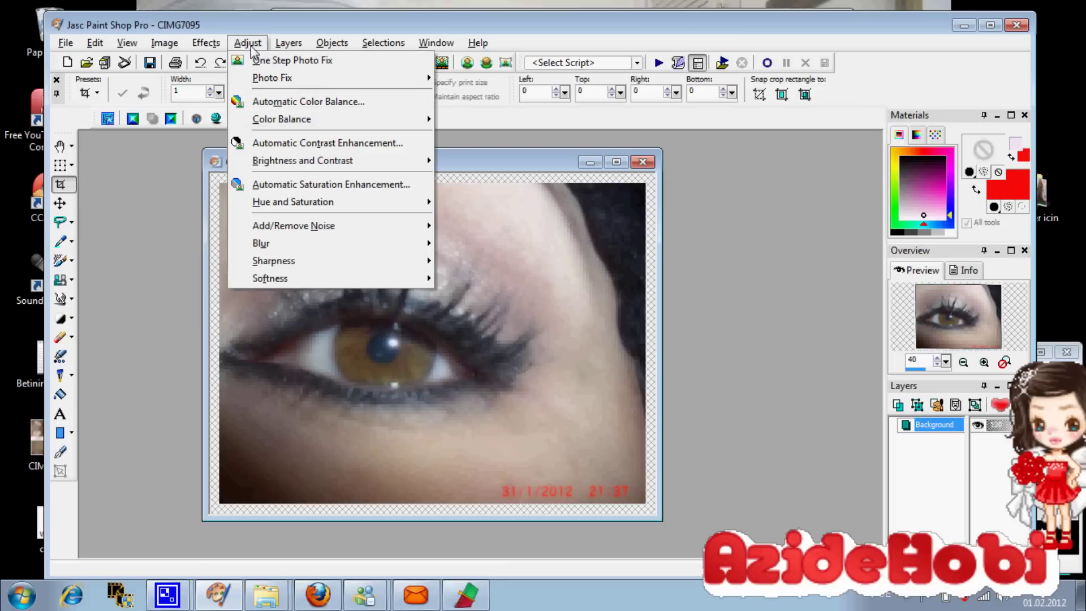
mouse_move(317, 119)
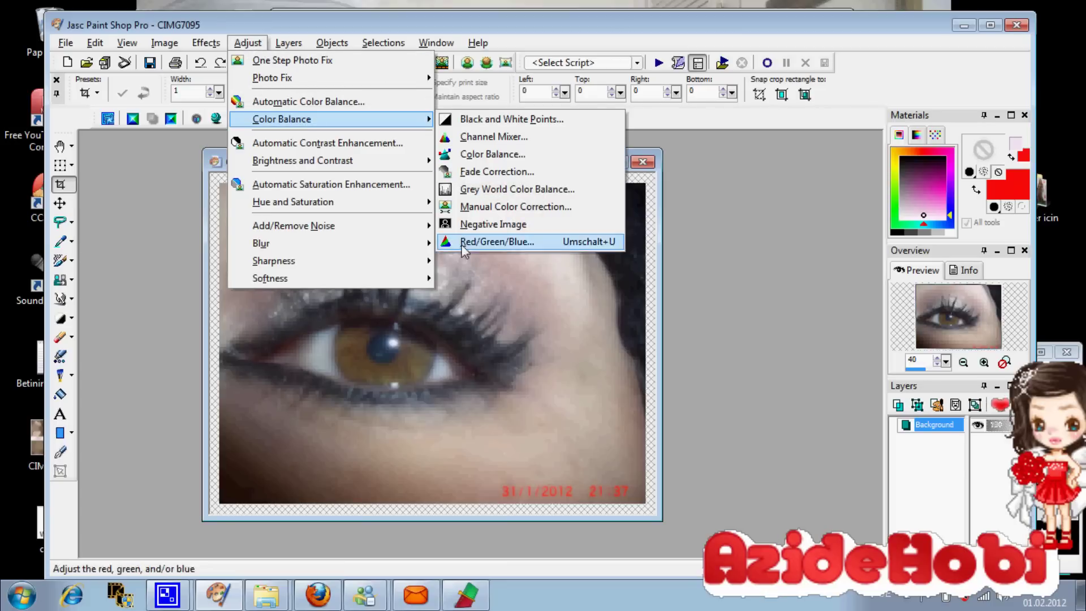
click(512, 208)
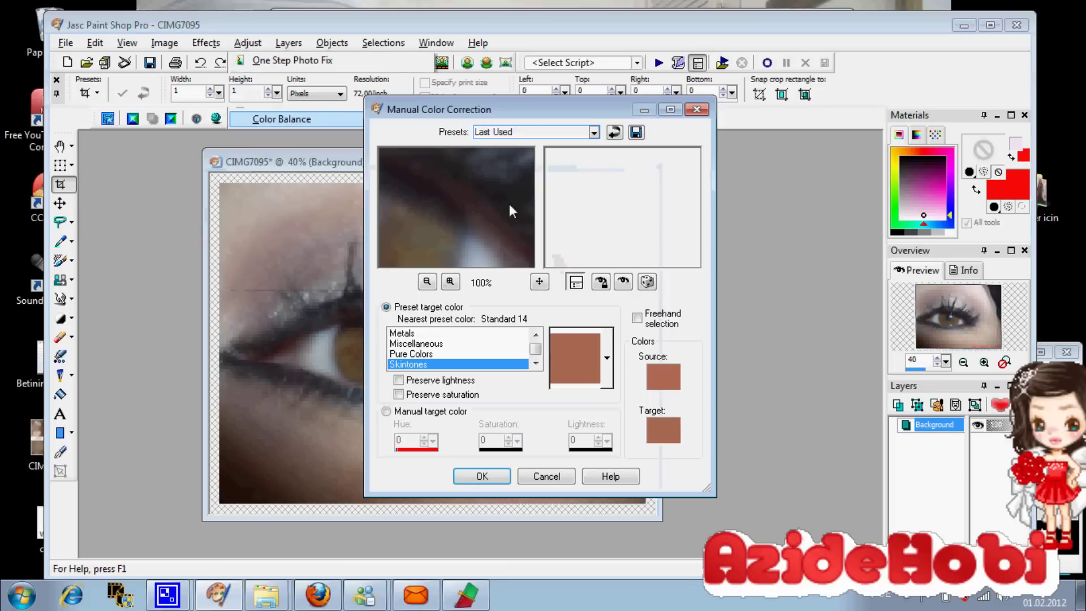
click(702, 110)
Apply a Red/Green/Blue adjustment to the eye photo with red at 100%, green at -3% and blue at 56%.
click(258, 44)
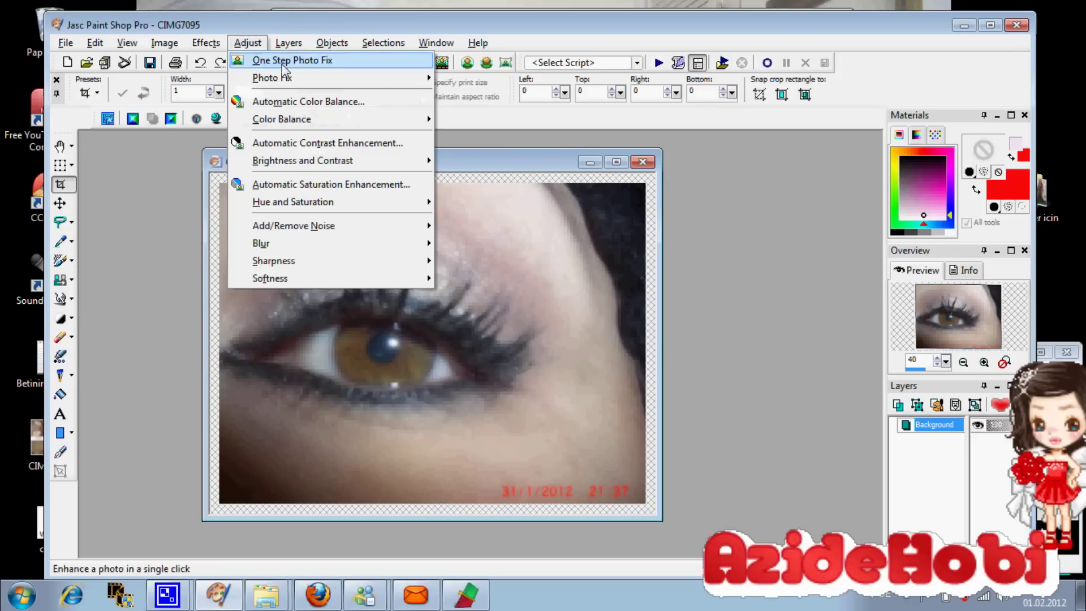
mouse_move(350, 124)
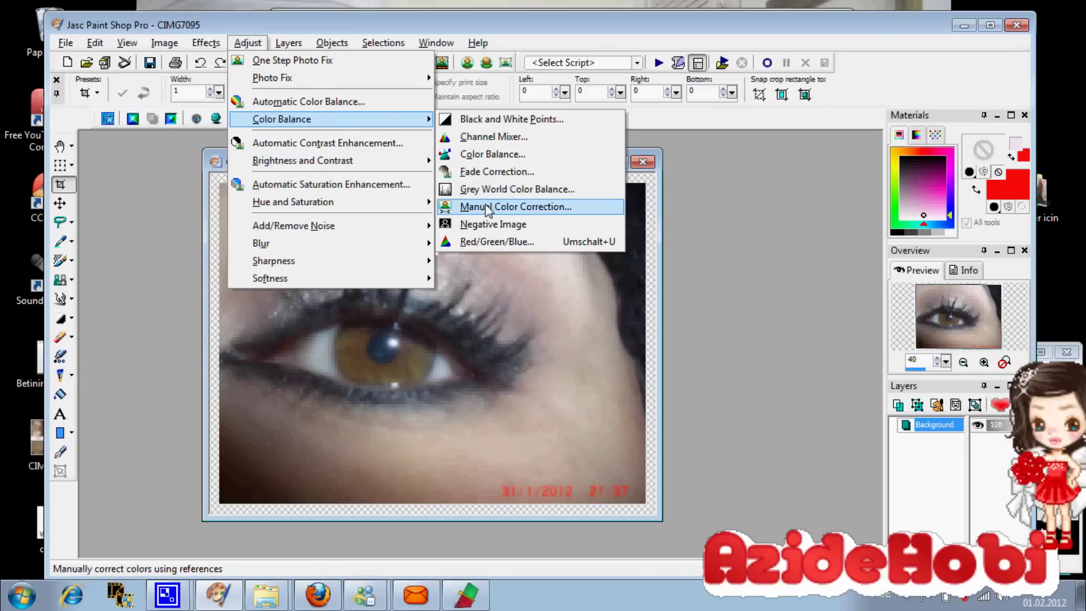
click(484, 241)
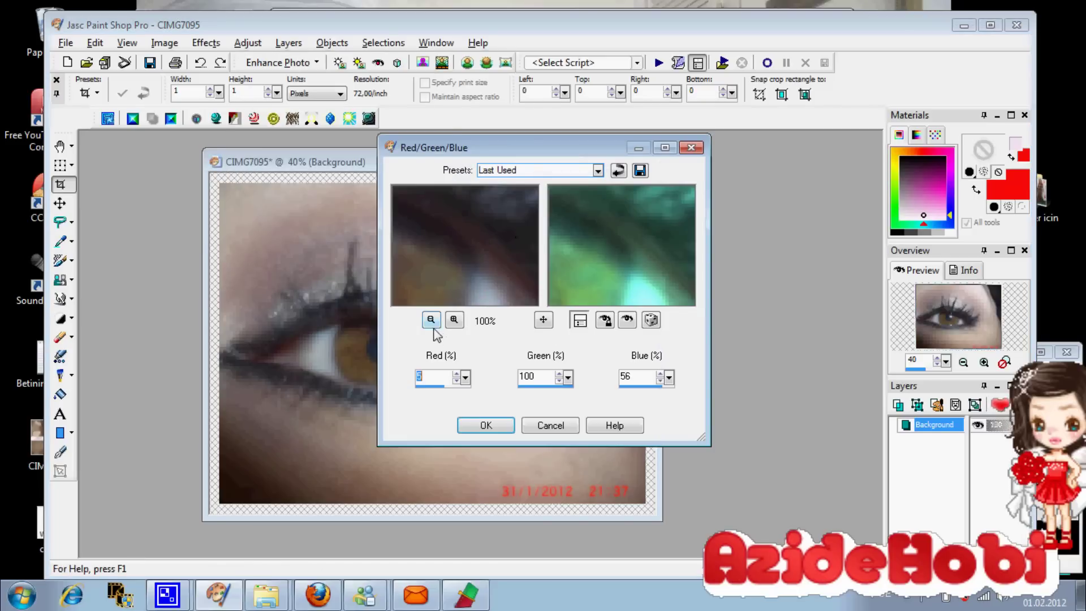
click(431, 320)
click(431, 320)
click(431, 320)
click(431, 320)
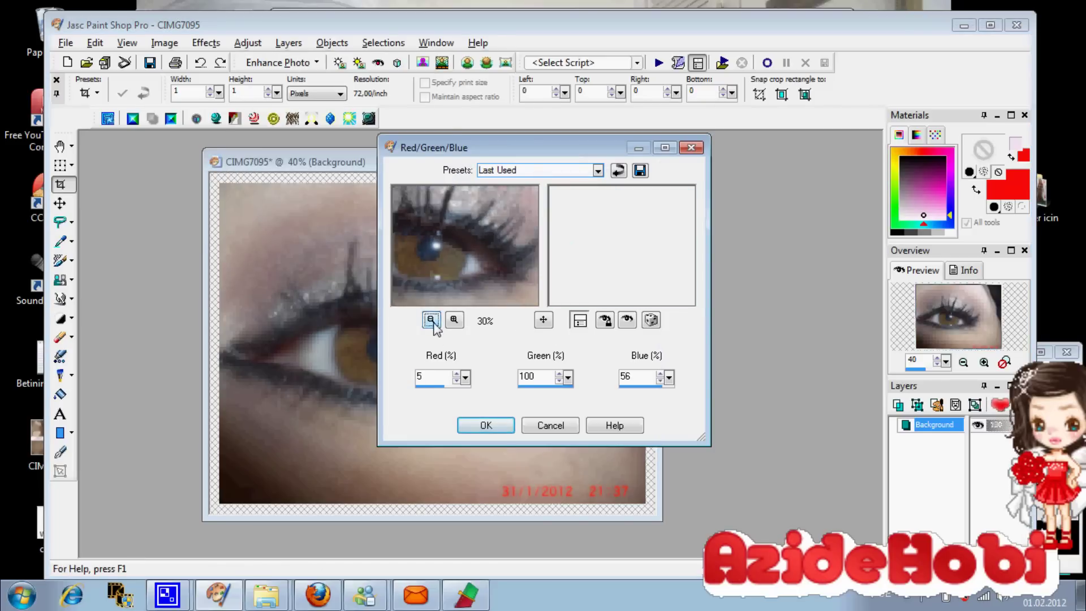
click(431, 321)
drag(465, 378, 567, 380)
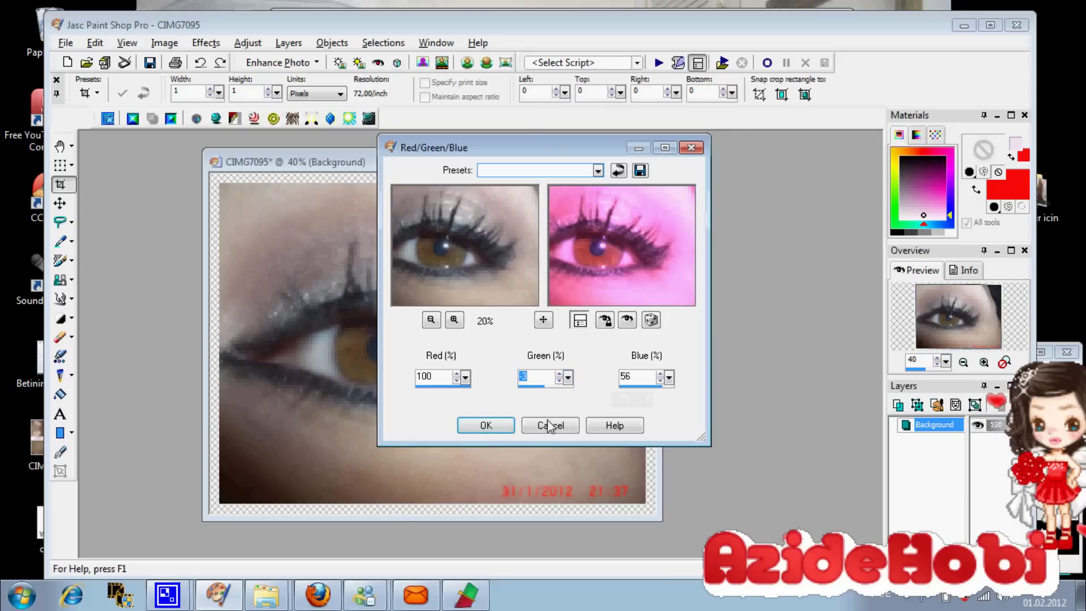
click(486, 425)
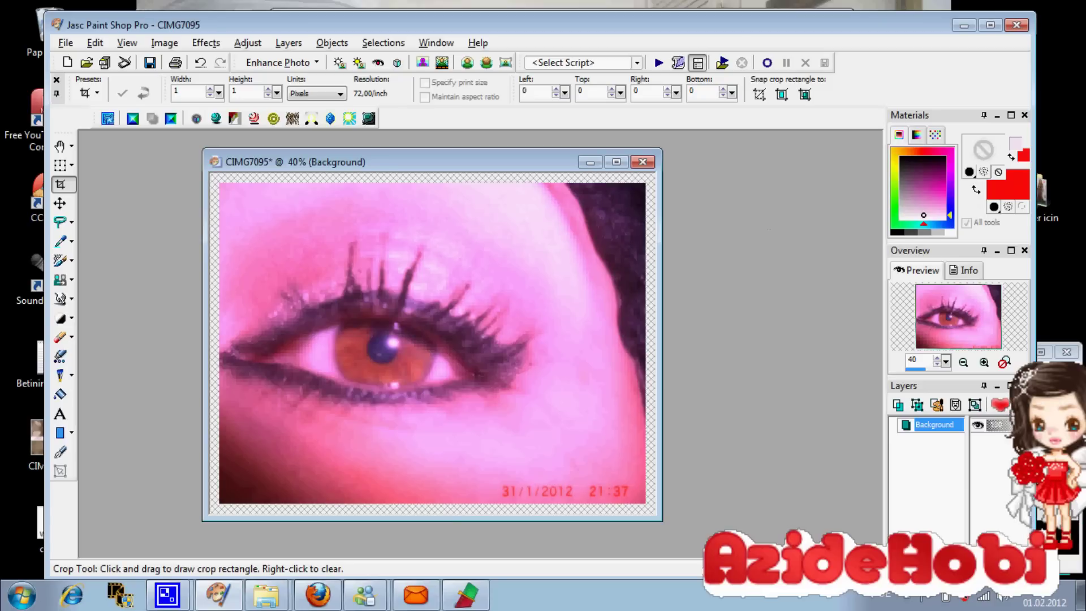
click(964, 597)
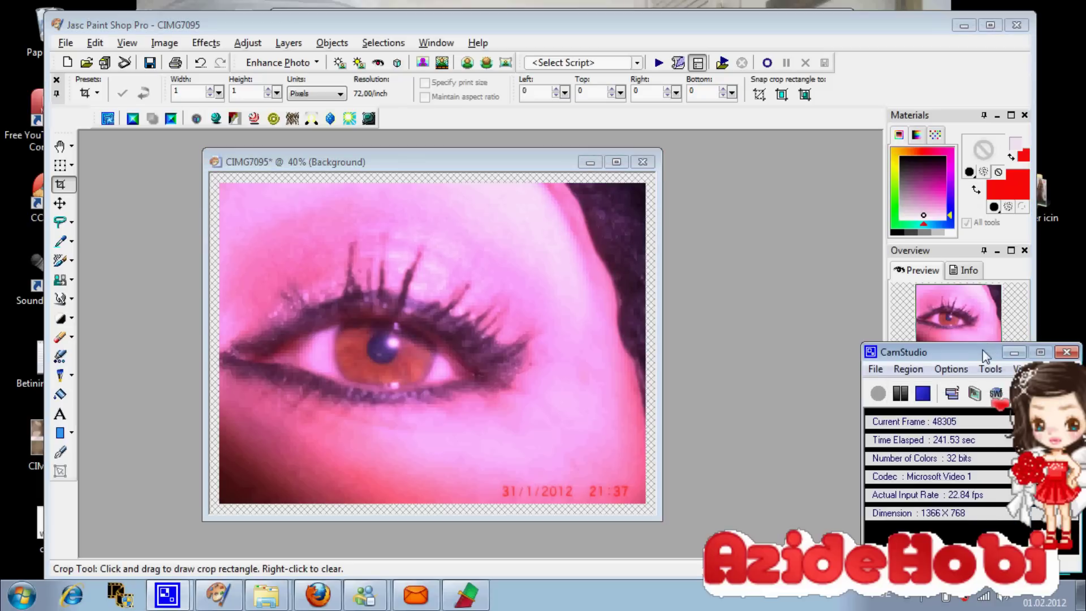